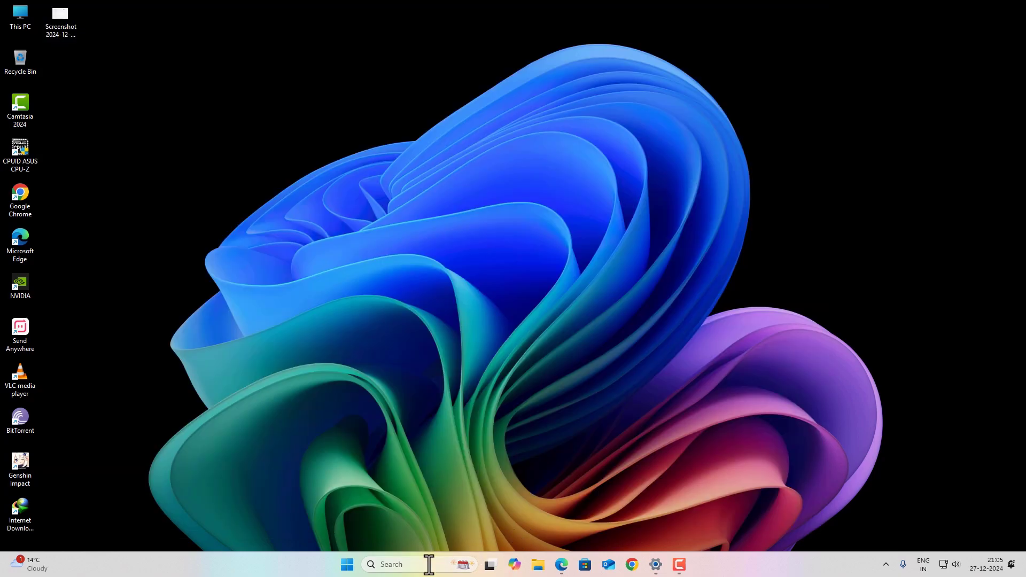
# Find and open the Turn Windows features on or off settings.
pyautogui.click(428, 564)
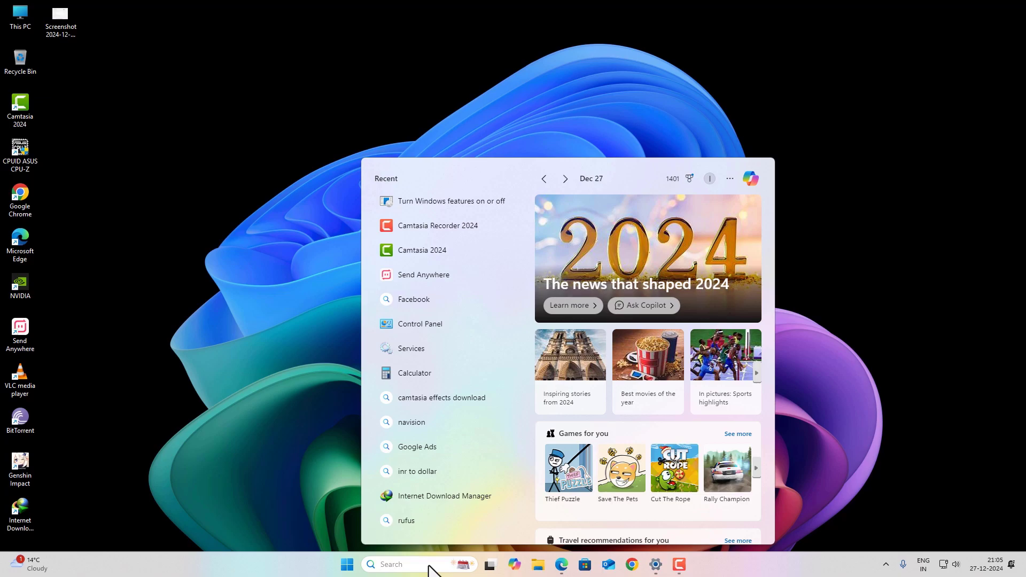
pyautogui.write('turn')
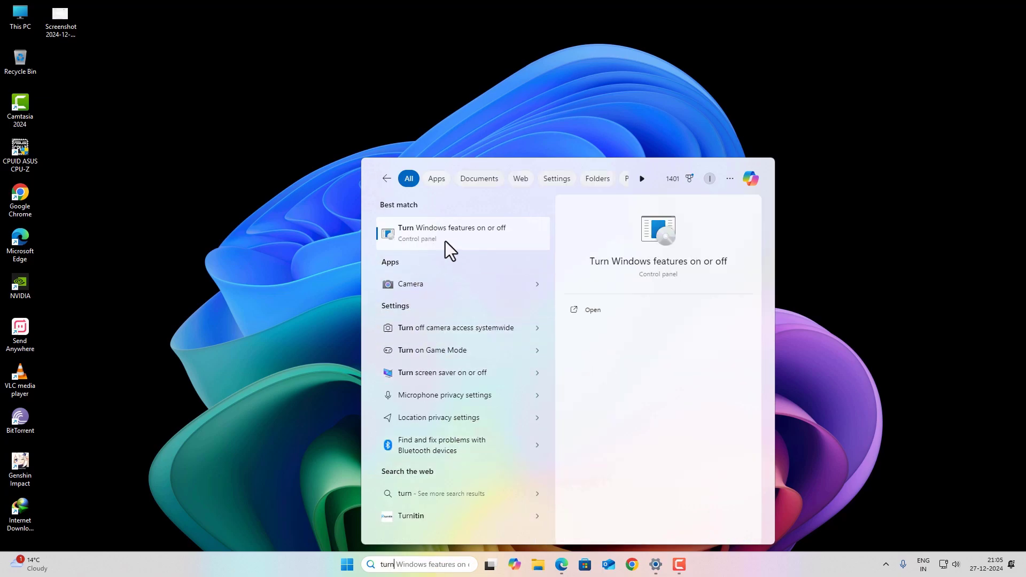
pyautogui.click(466, 238)
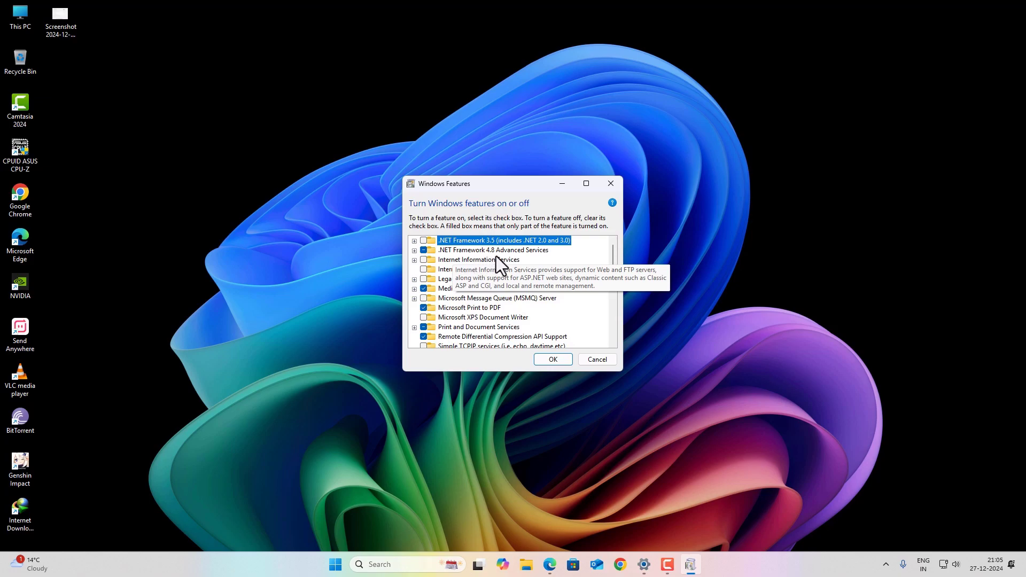
# Enable ASP.NET 4.8 under .NET Framework 4.8 Advanced Services, and enable .NET Framework 3.5 without its Windows Communication Foundation subfeatures.
pyautogui.click(415, 251)
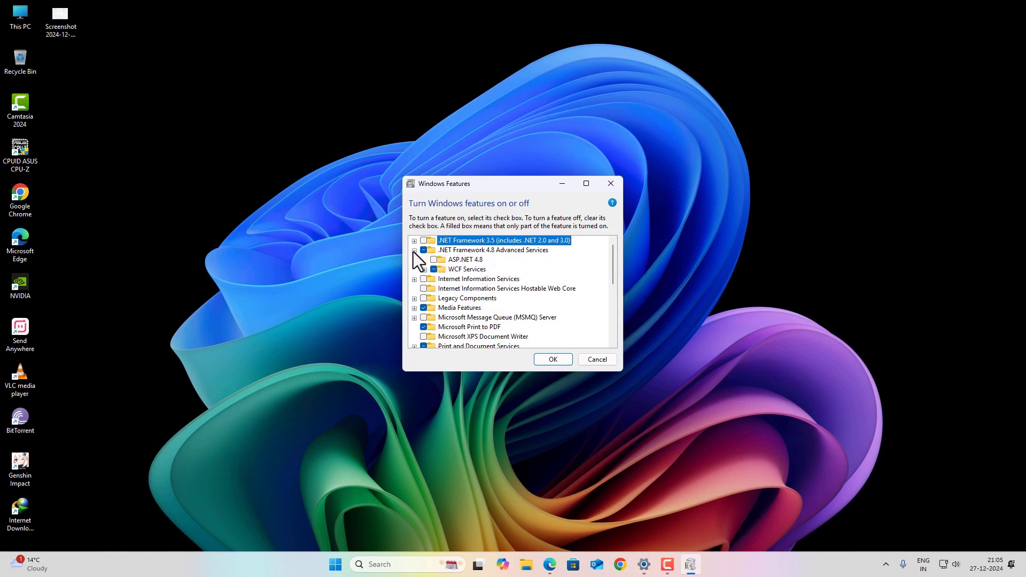
pyautogui.click(433, 260)
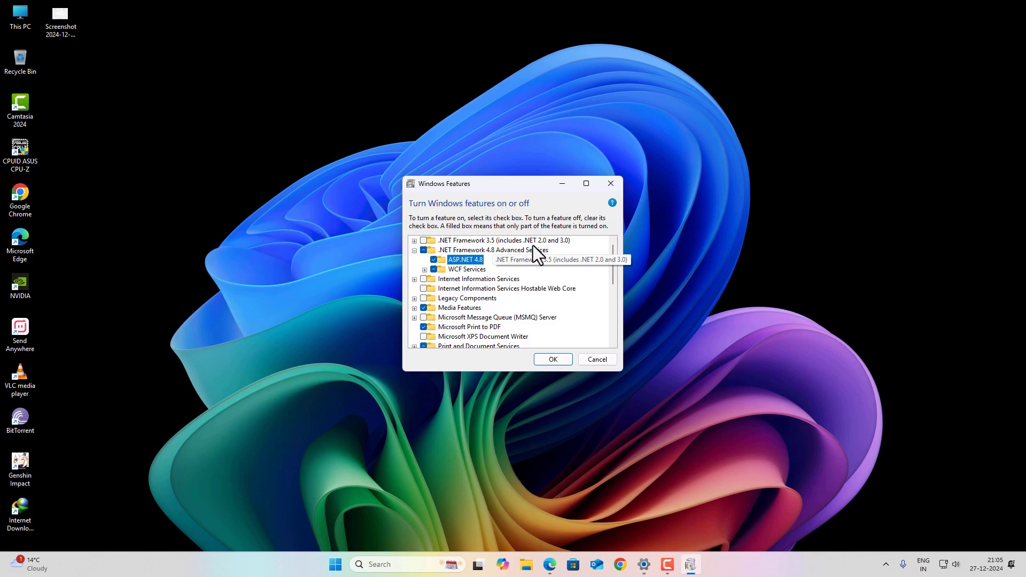
pyautogui.click(415, 240)
pyautogui.click(423, 241)
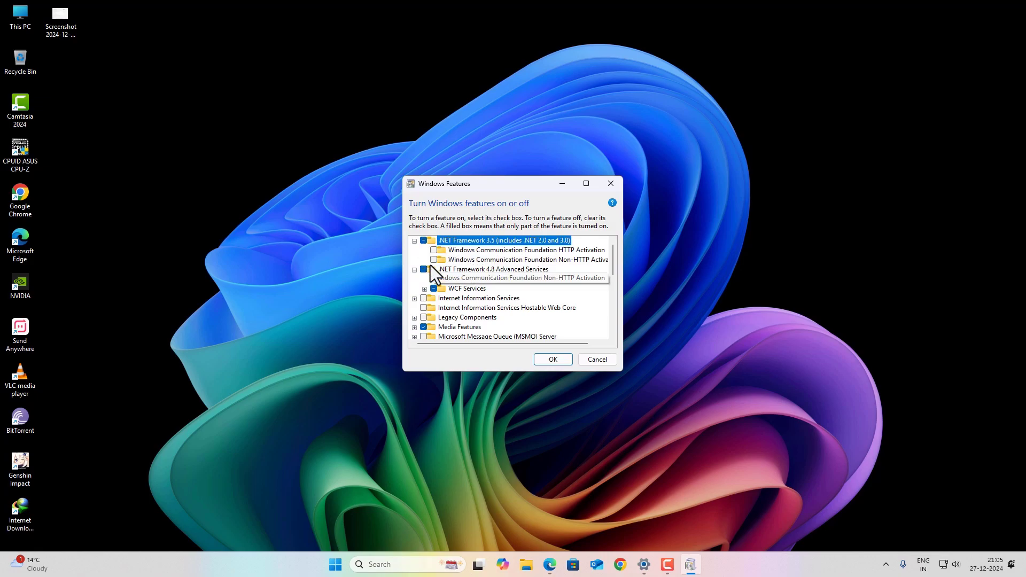
pyautogui.click(415, 244)
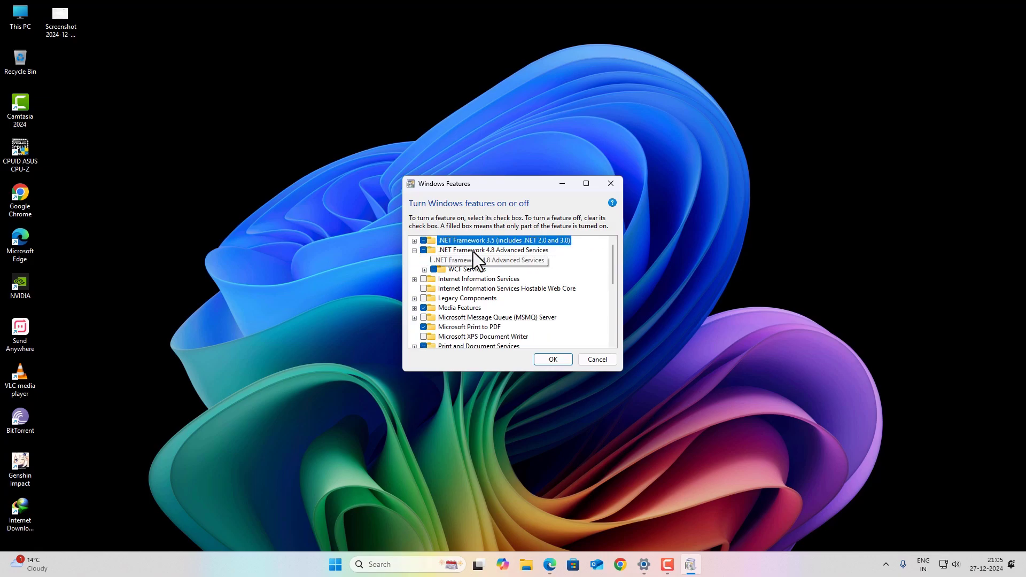
# Apply the feature changes, let Windows Update download the required files, and close the completed dialog.
pyautogui.click(554, 359)
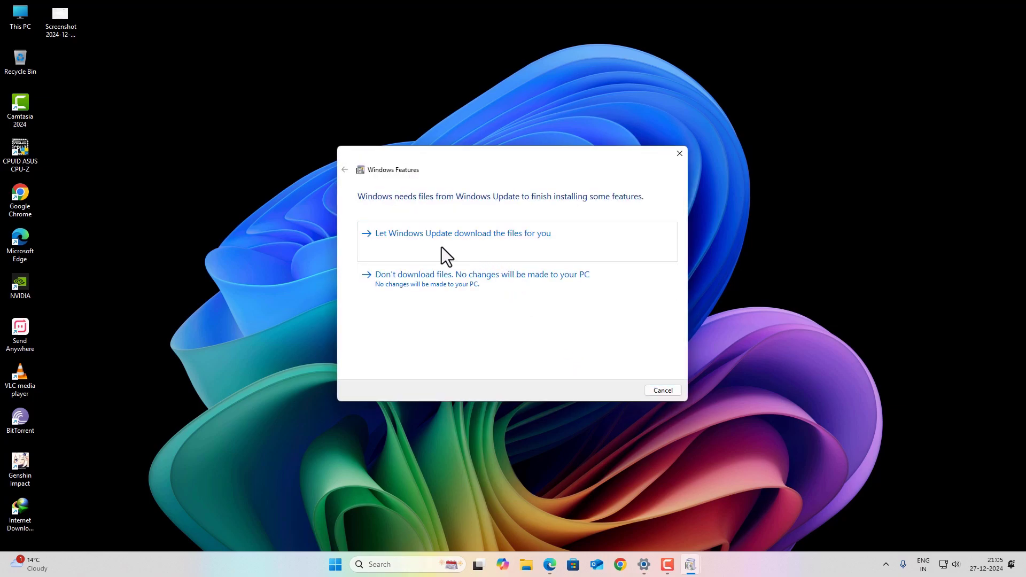
pyautogui.click(499, 244)
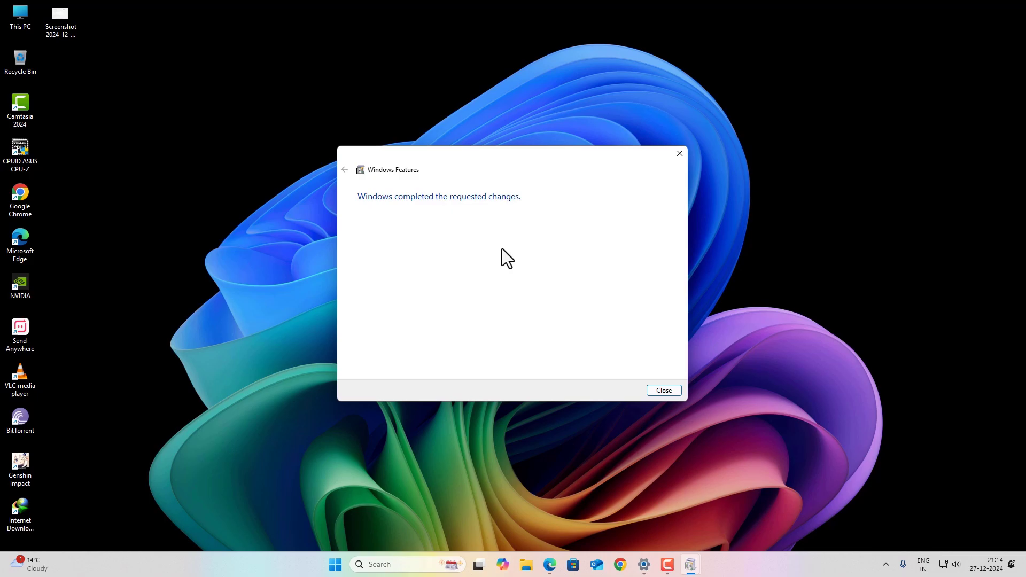
pyautogui.click(657, 390)
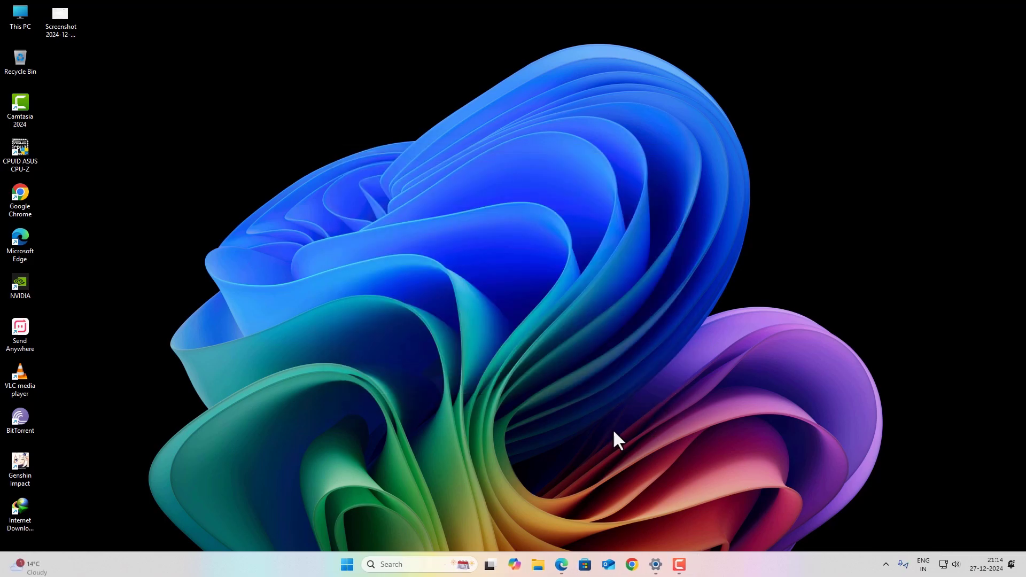
# Switch to Microsoft Edge and replace the existing Google query with a search for ".netframework".
pyautogui.click(561, 564)
pyautogui.moveTo(569, 118); pyautogui.dragTo(572, 4)
pyautogui.moveTo(226, 91)
pyautogui.mouseDown()
pyautogui.moveTo(188, 89)
pyautogui.moveTo(230, 87)
pyautogui.mouseUp()
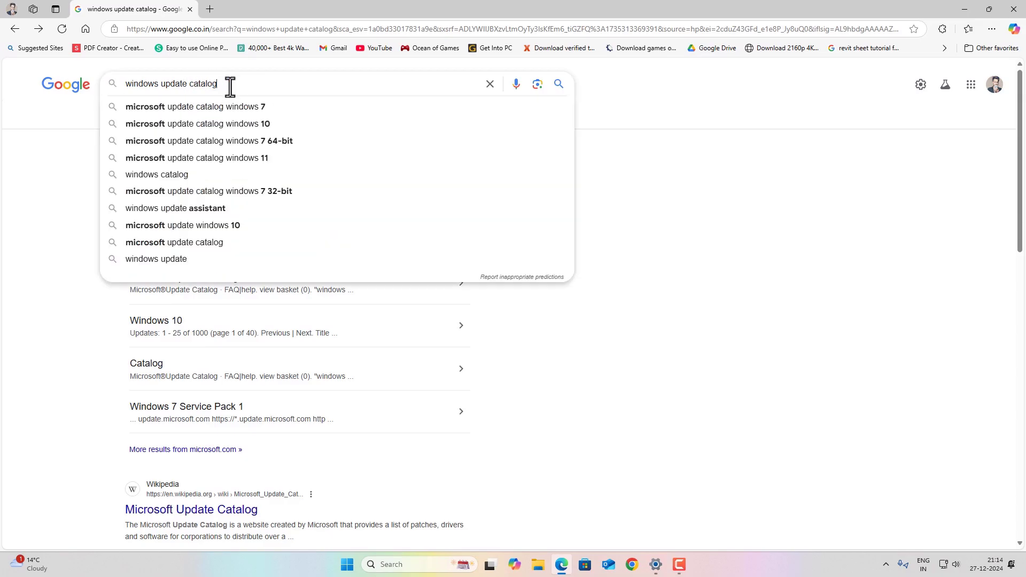
pyautogui.moveTo(220, 87); pyautogui.dragTo(124, 89)
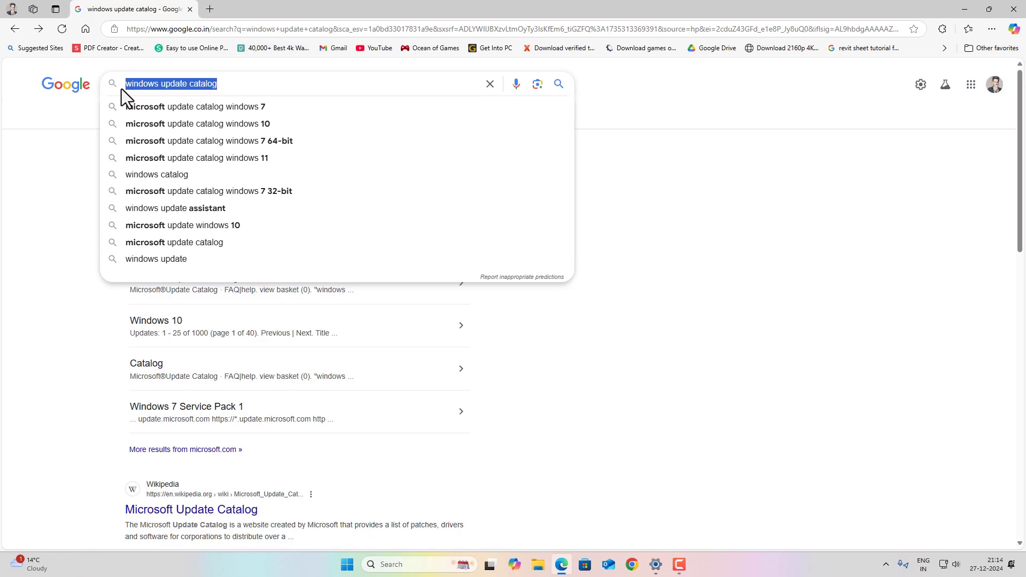
pyautogui.press('BackSpace')
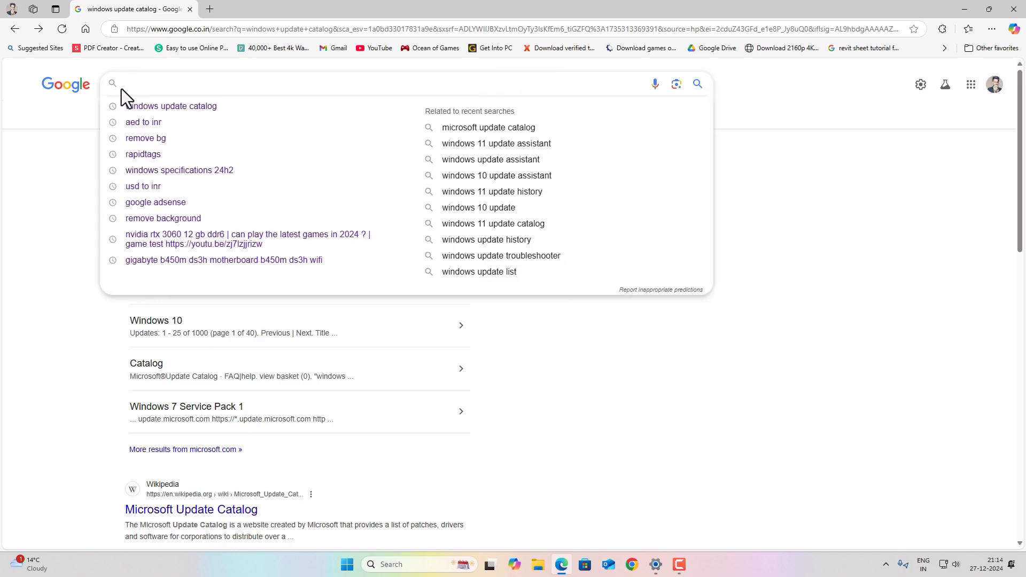
pyautogui.write('.')
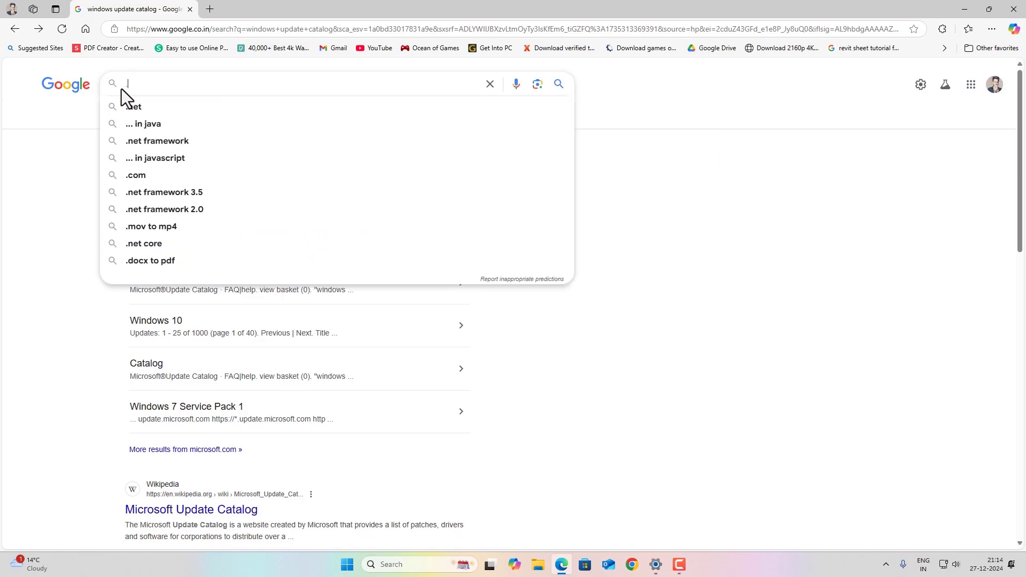
pyautogui.write('netframework')
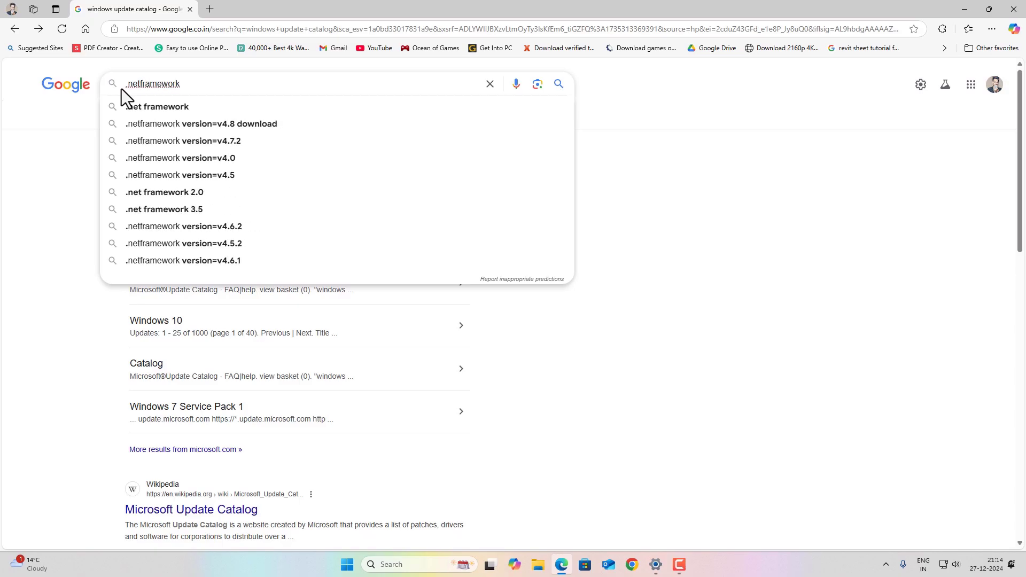
pyautogui.press('Return')
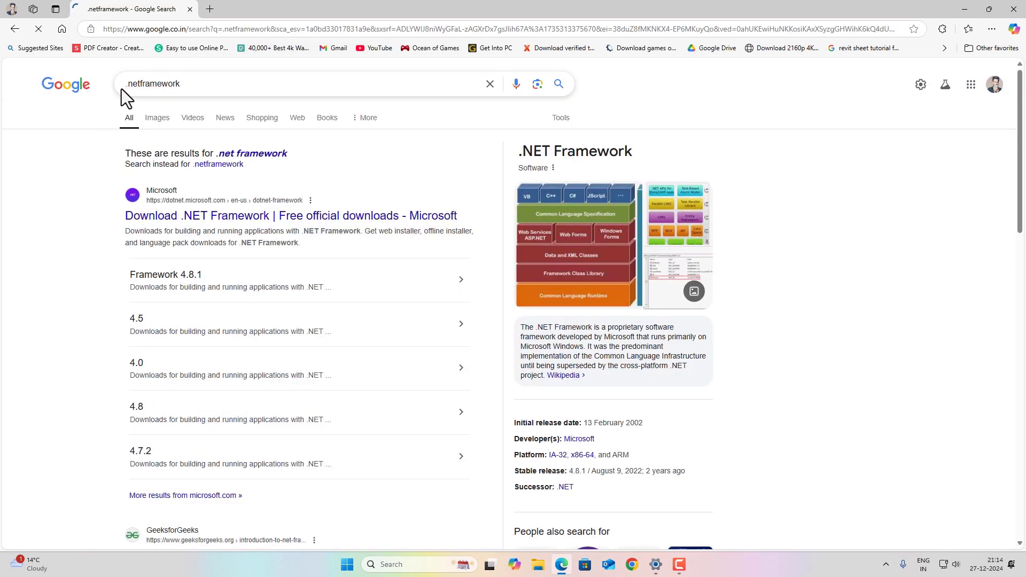
# Go to Microsoft's official .NET downloads page and download the recommended .NET 9.0 SDK x64 installer to the default folder.
pyautogui.click(254, 233)
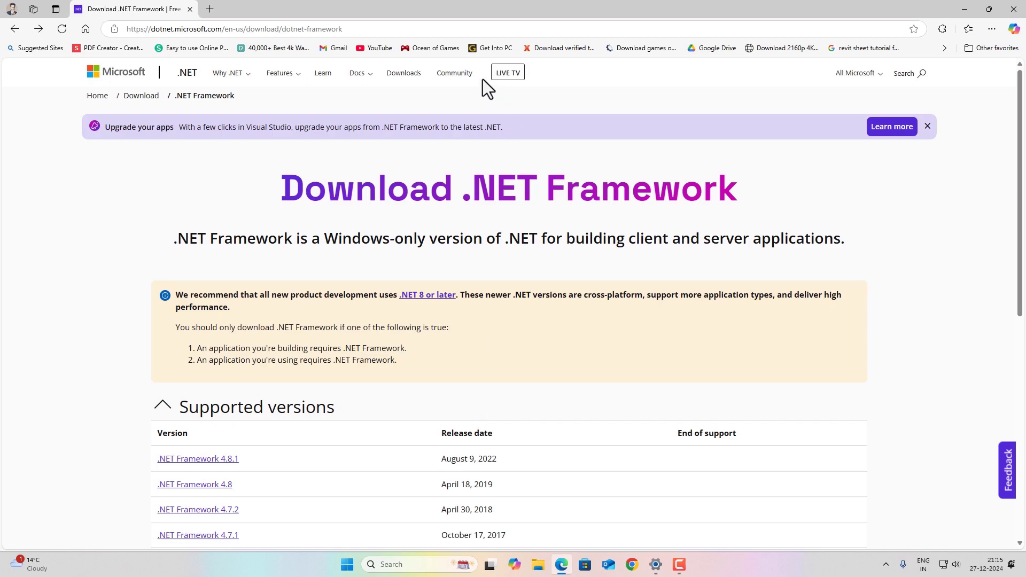
pyautogui.click(405, 76)
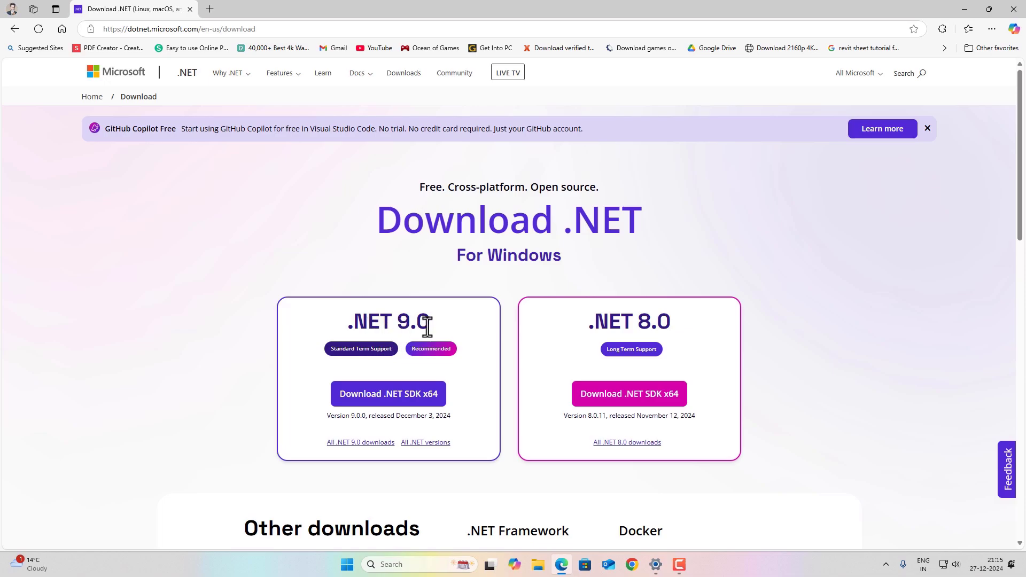
pyautogui.scroll(-1, 425, 340)
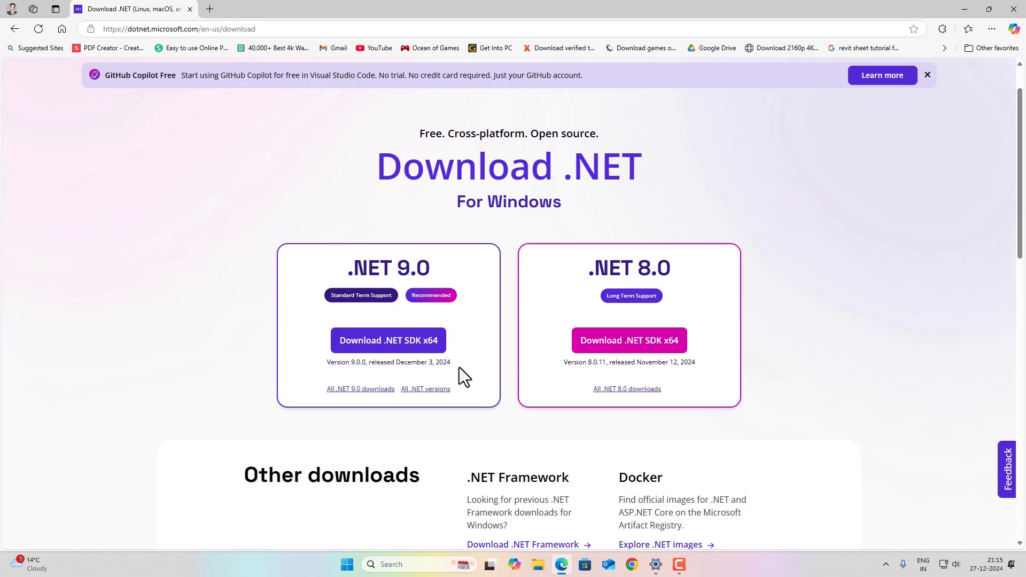
pyautogui.click(398, 350)
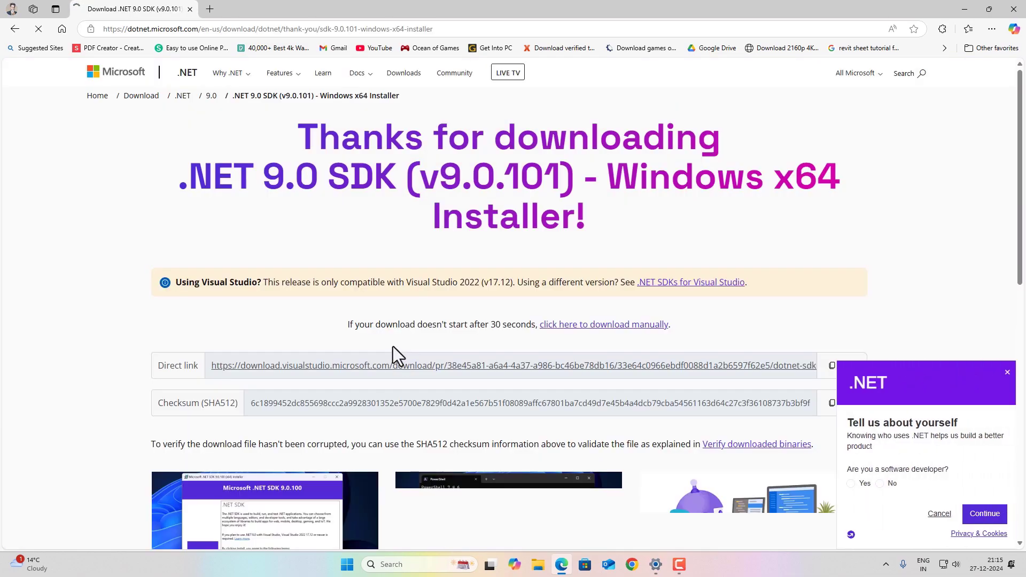
pyautogui.scroll(-1, 392, 347)
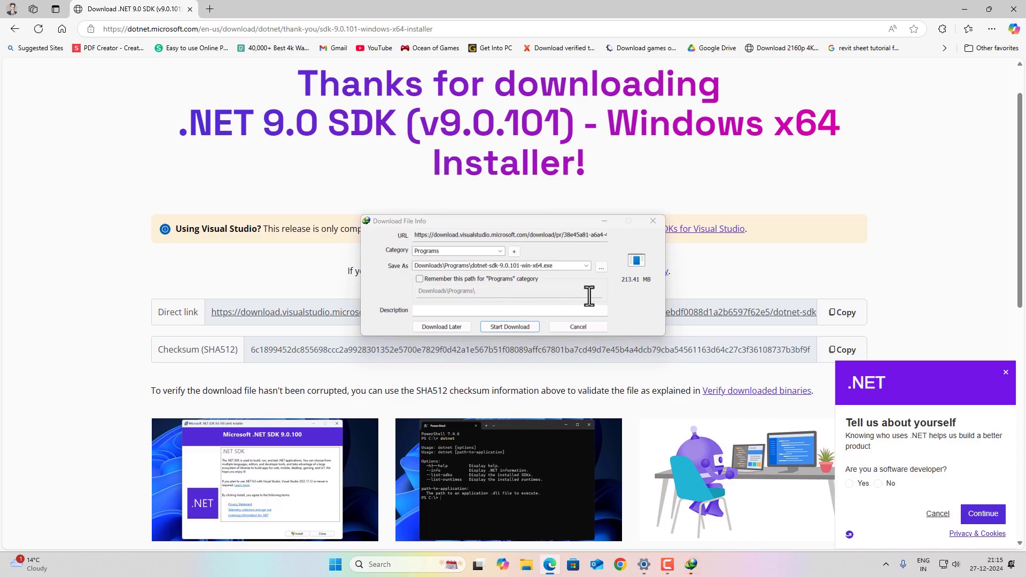
pyautogui.click(513, 326)
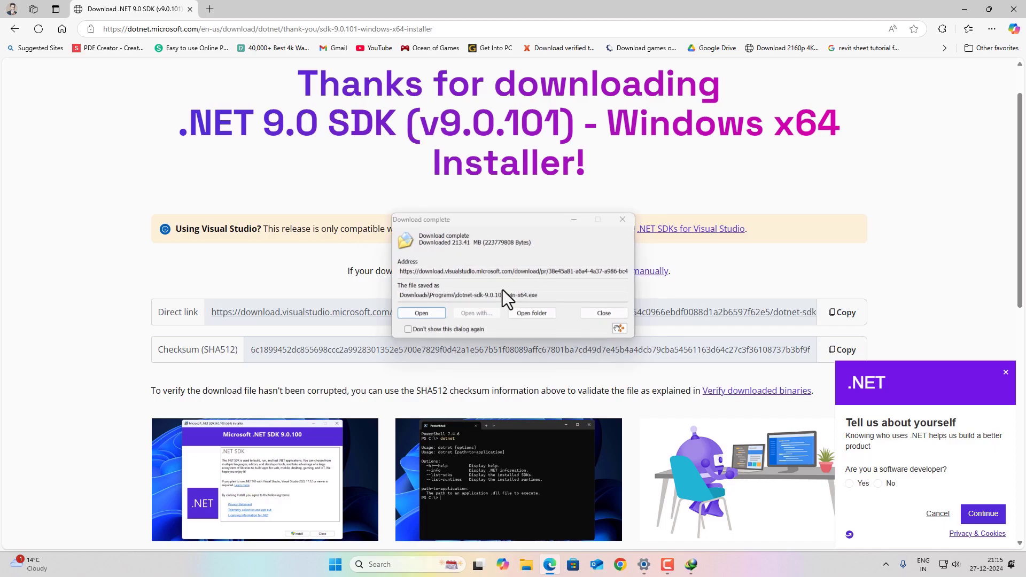
# Run the downloaded .NET SDK 9.0.101 installer, install the SDK, and close the installer.
pyautogui.click(431, 312)
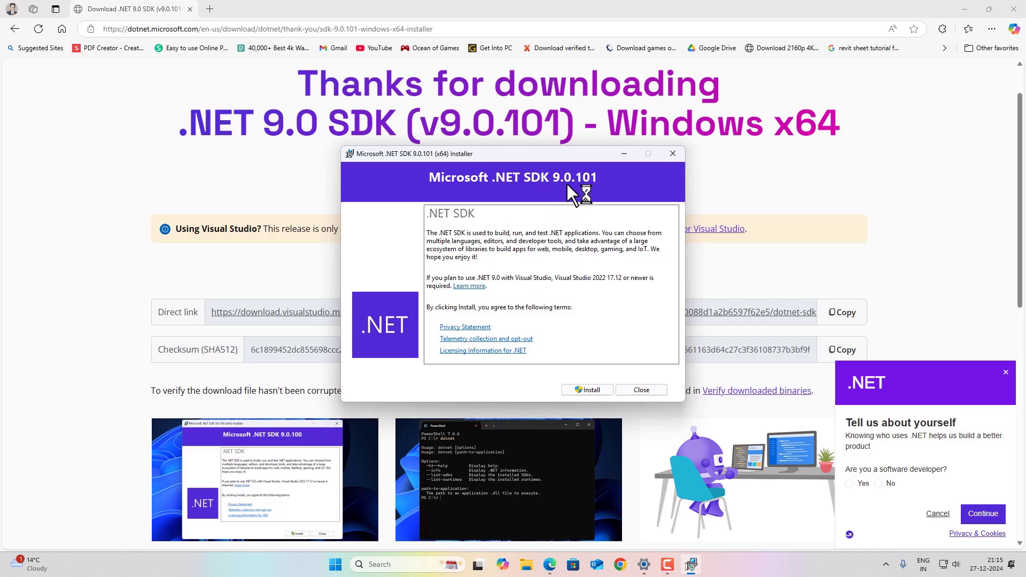
pyautogui.click(587, 390)
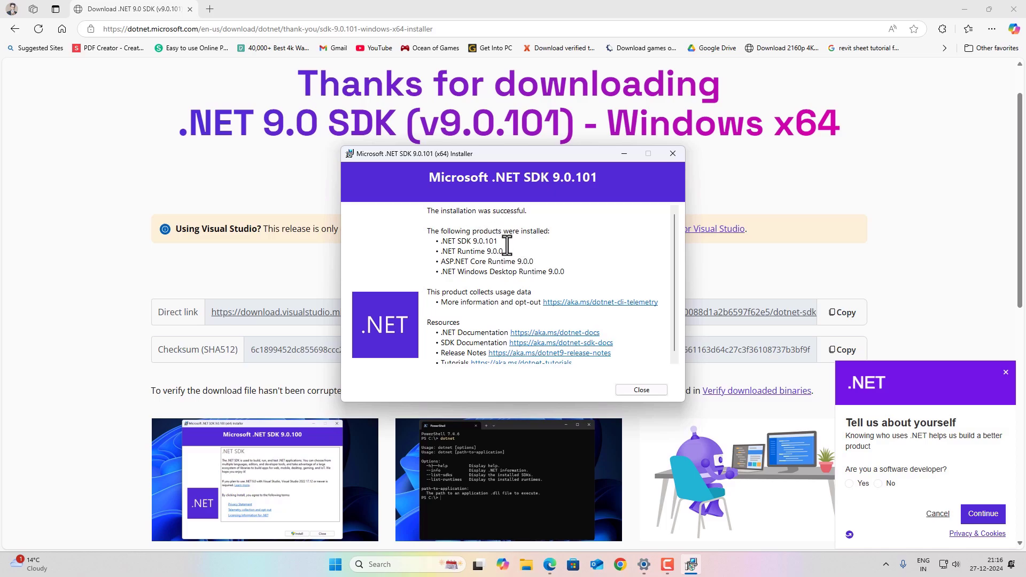
pyautogui.scroll(-1, 507, 265)
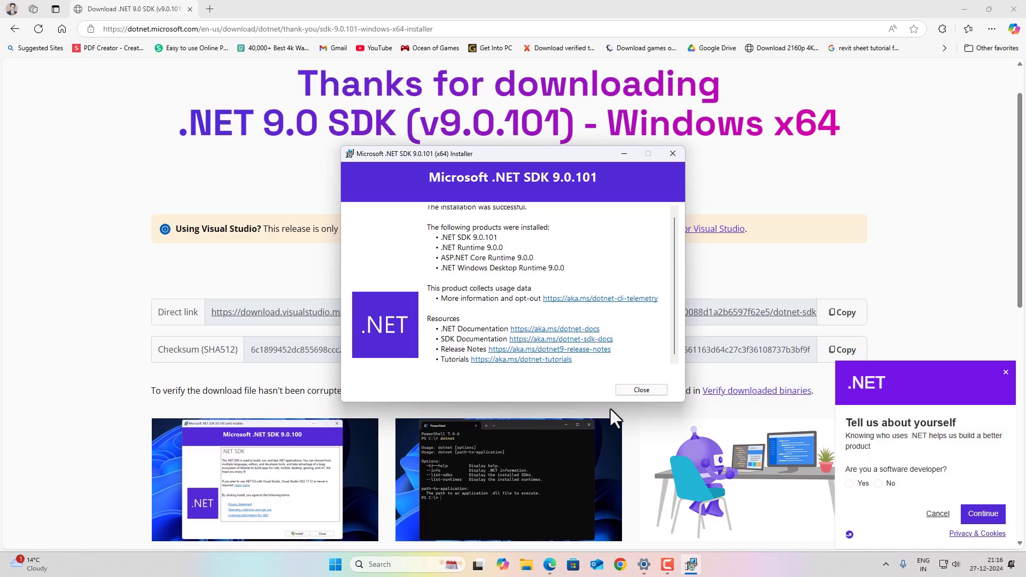
pyautogui.click(643, 390)
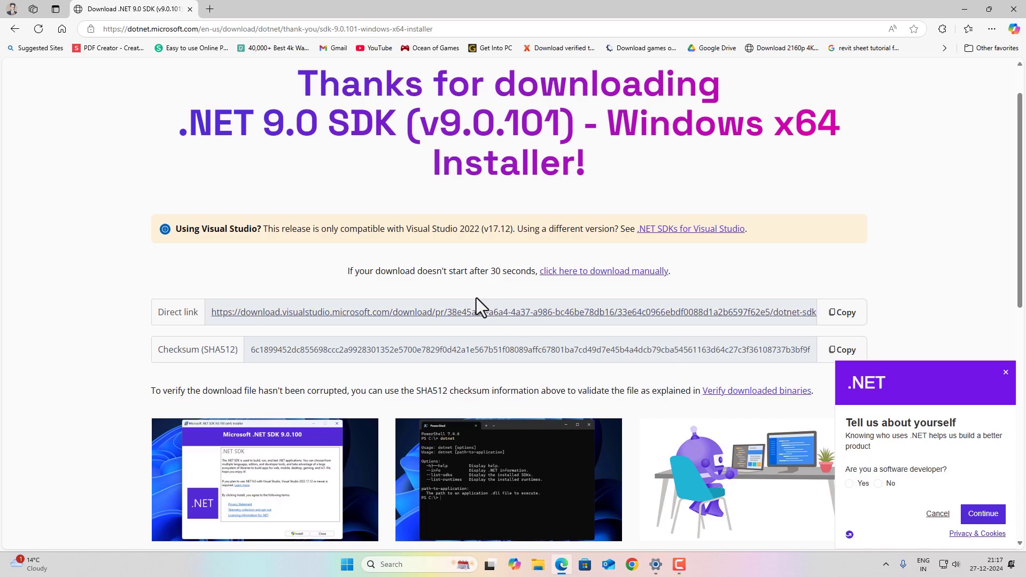
# Search for "windows update catalog" on google.com and open the Microsoft Update Catalog website.
pyautogui.click(293, 29)
pyautogui.write('google.com')
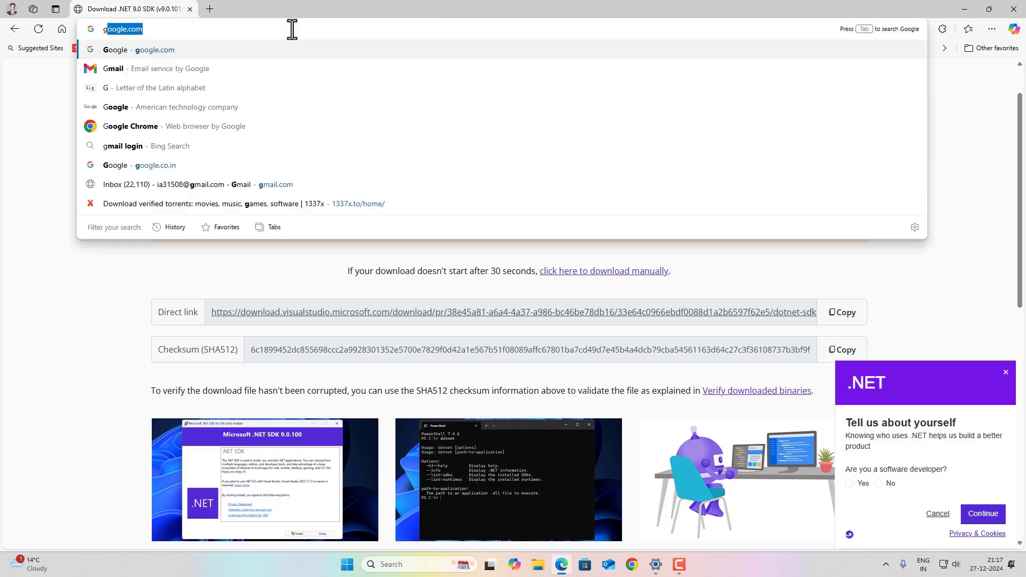
pyautogui.press('Return')
pyautogui.click(437, 275)
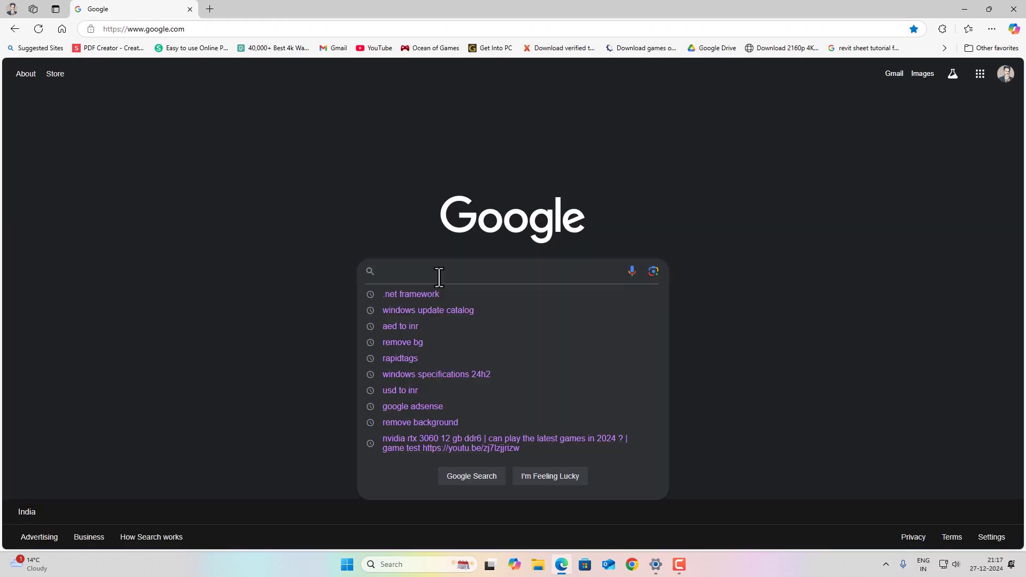
pyautogui.click(448, 311)
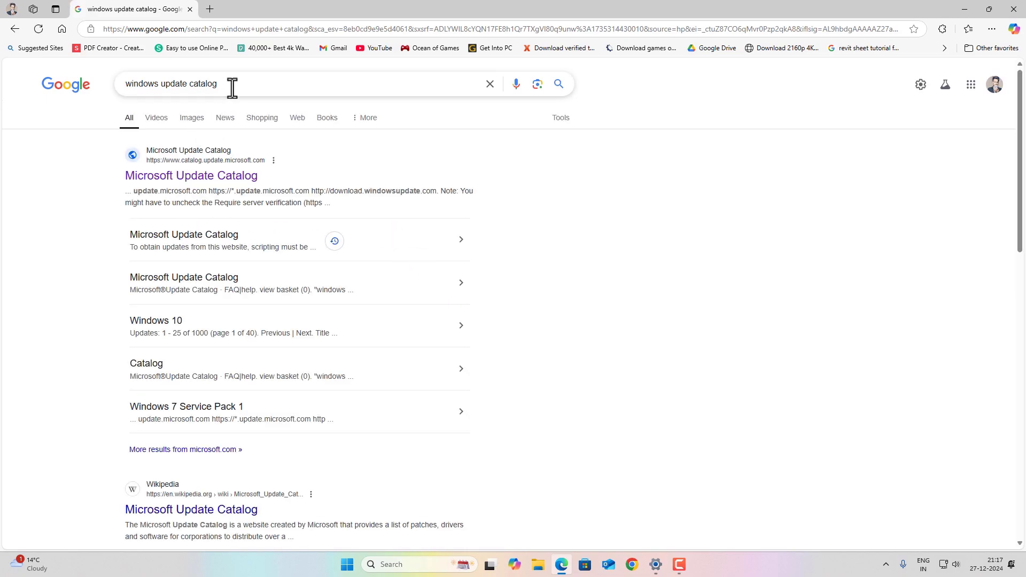
pyautogui.click(217, 179)
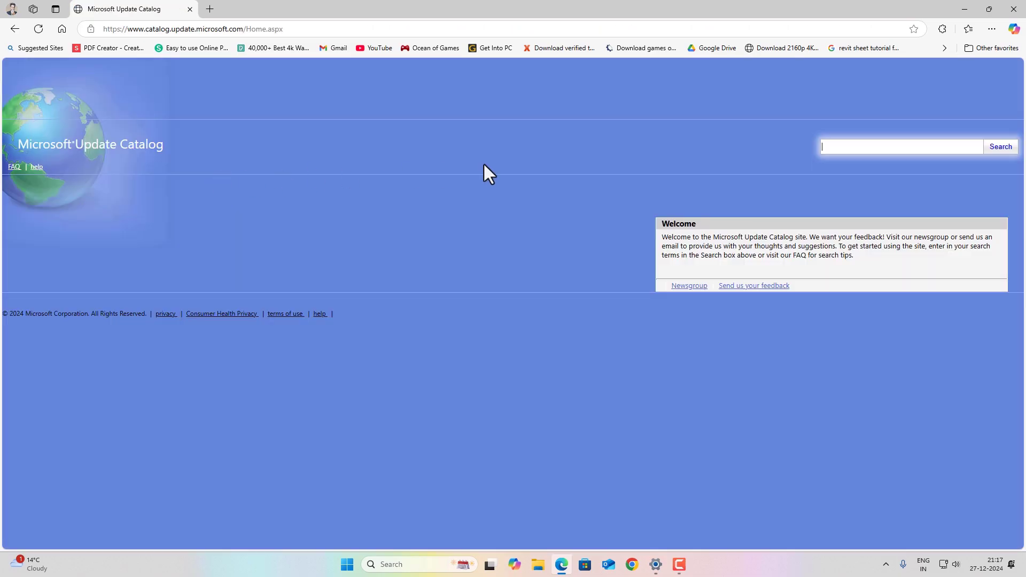
# Search the Microsoft Update Catalog for ".net" updates.
pyautogui.click(858, 155)
pyautogui.click(857, 150)
pyautogui.write('.net')
pyautogui.press('Return')
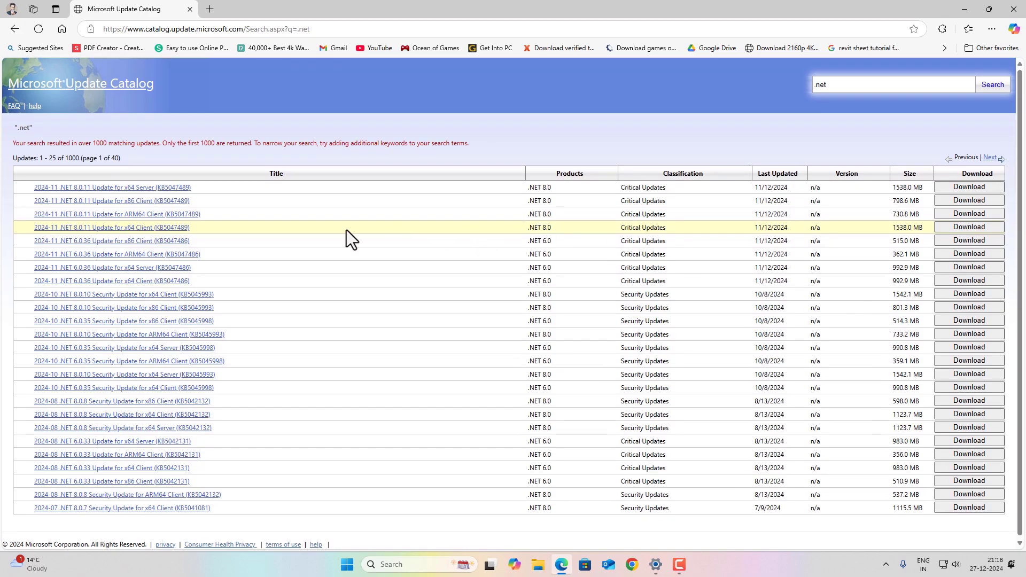
# View the details of the 2024-11 .NET 8.0.11 Update for x64 Client (KB5047489), then close them and minimize the browser.
pyautogui.click(168, 229)
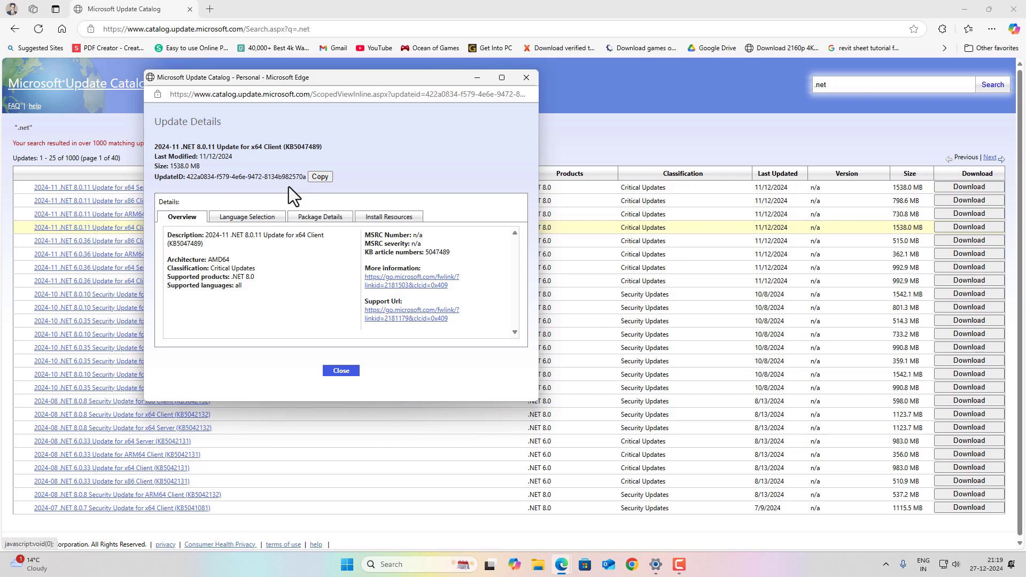
pyautogui.click(346, 372)
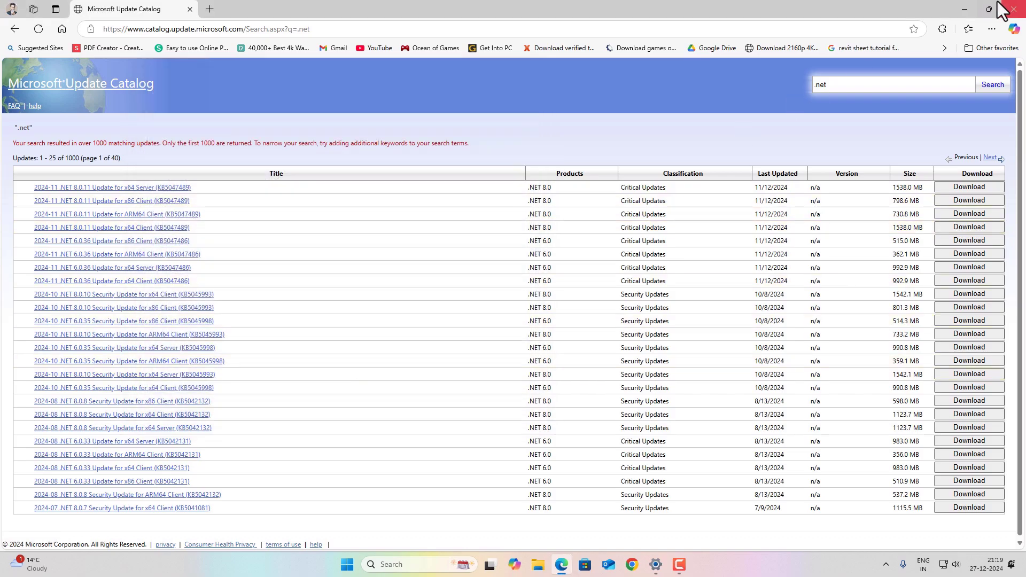
pyautogui.click(964, 9)
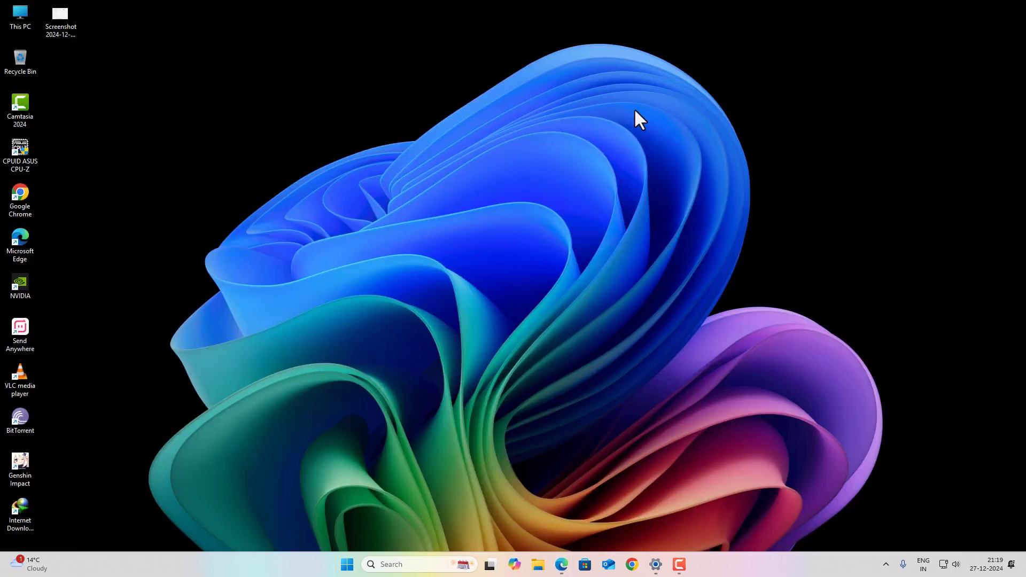